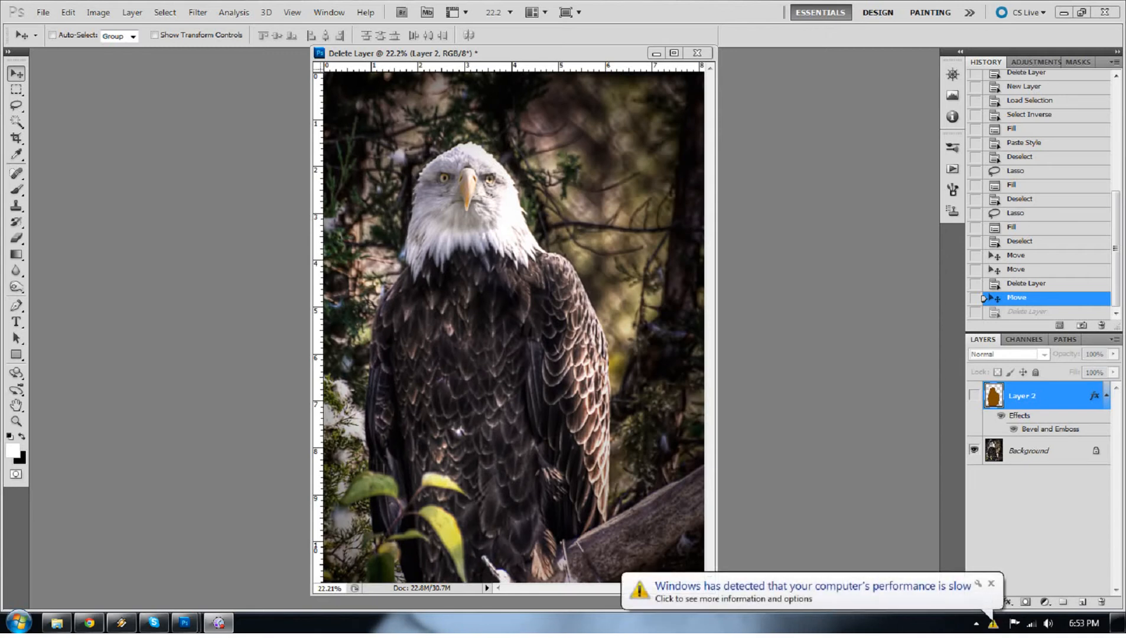
Dismiss the Windows performance notifications covering the workspace
click(990, 584)
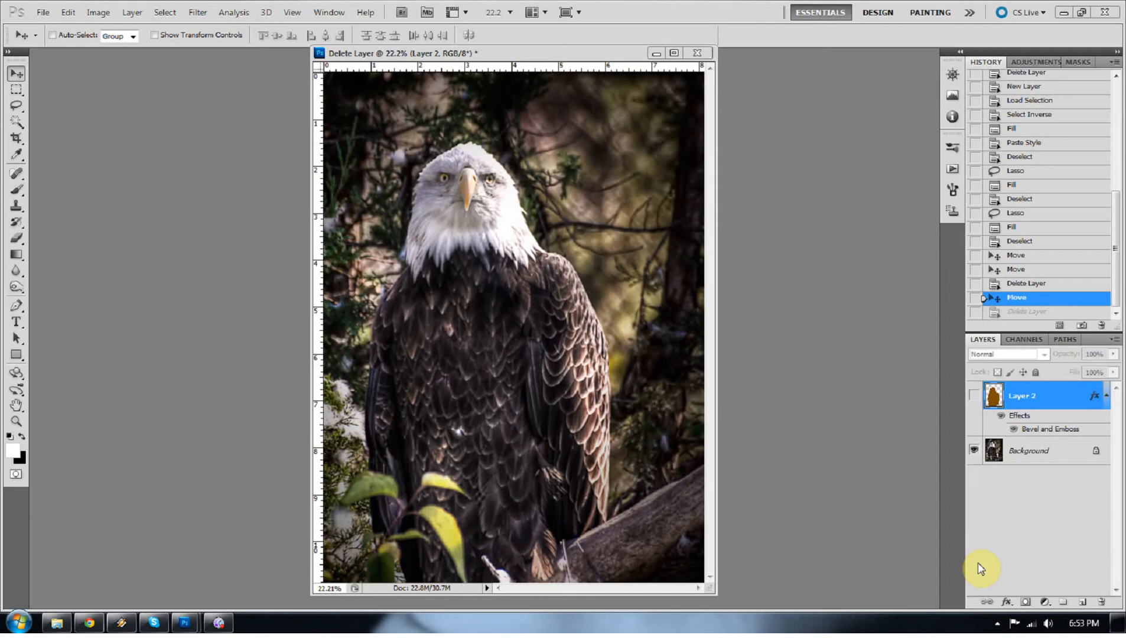
mouse_move(482, 212)
mouse_down()
mouse_move(561, 101)
mouse_move(608, 225)
mouse_move(479, 170)
mouse_move(472, 208)
mouse_up()
drag(472, 208, 577, 215)
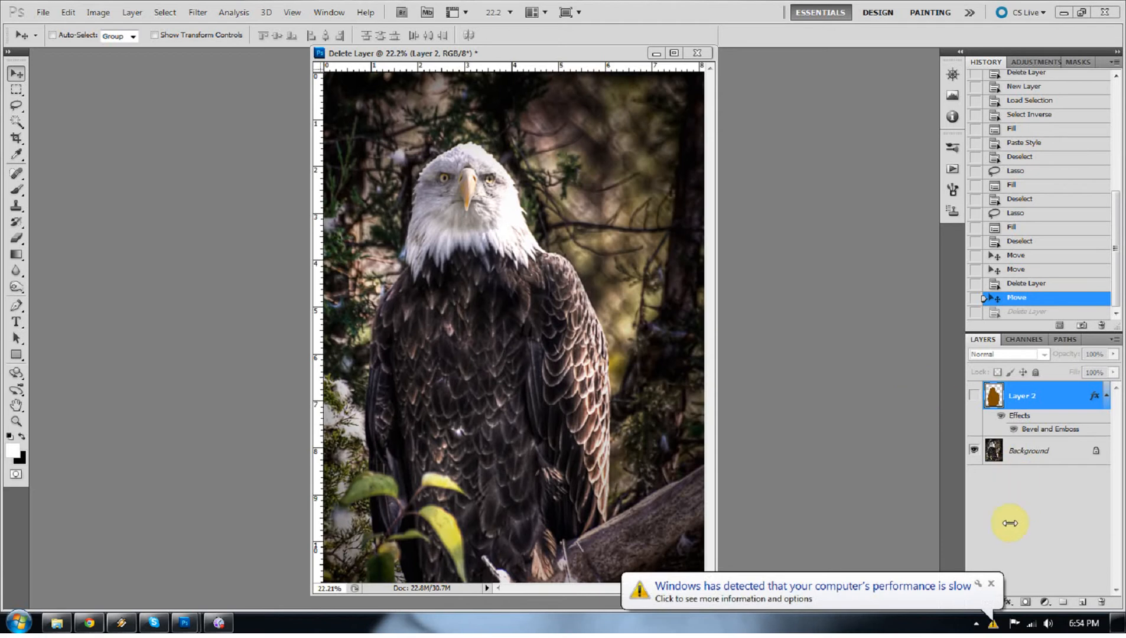
click(990, 587)
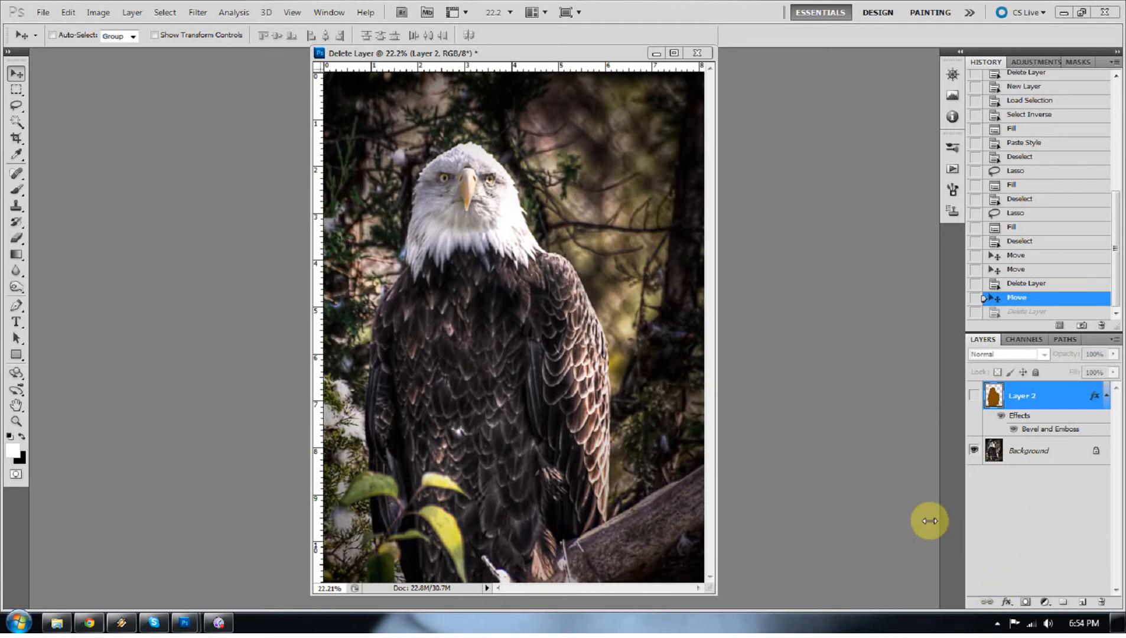
Delete the brown-filled cutout layer with the Bevel and Emboss effect, leaving only the background photo
click(974, 396)
mouse_move(452, 406)
mouse_down()
mouse_move(447, 384)
mouse_move(433, 397)
mouse_move(455, 399)
mouse_move(439, 386)
mouse_move(457, 391)
mouse_move(441, 376)
mouse_move(452, 395)
mouse_move(451, 376)
mouse_move(451, 396)
mouse_move(447, 379)
mouse_move(440, 387)
mouse_move(455, 379)
mouse_move(432, 387)
mouse_move(447, 387)
mouse_up()
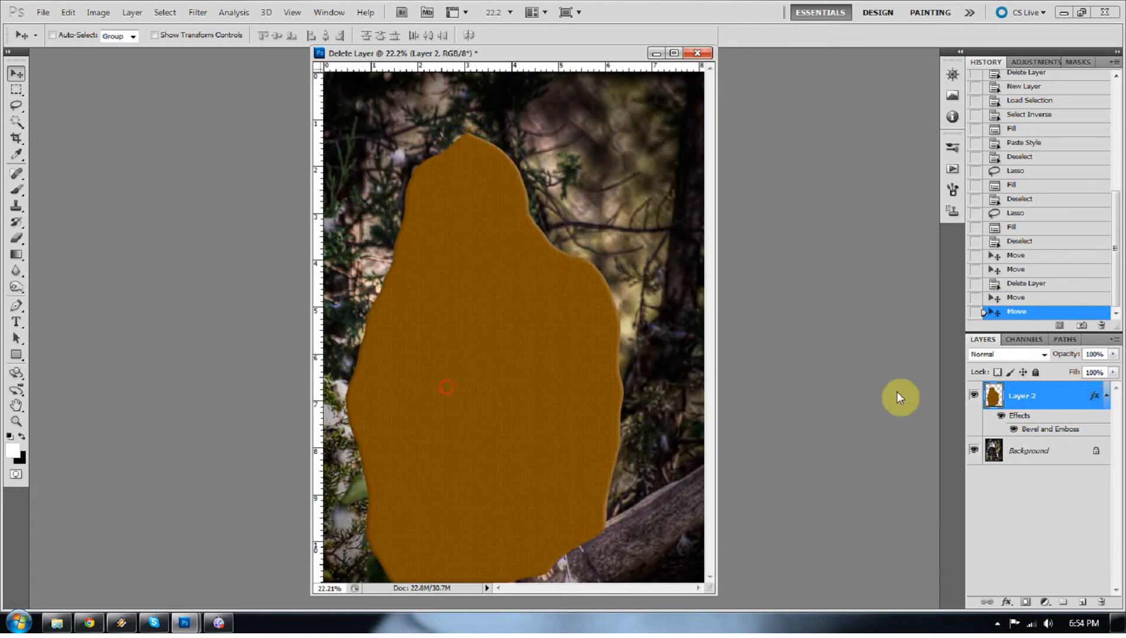
click(974, 395)
key(Delete)
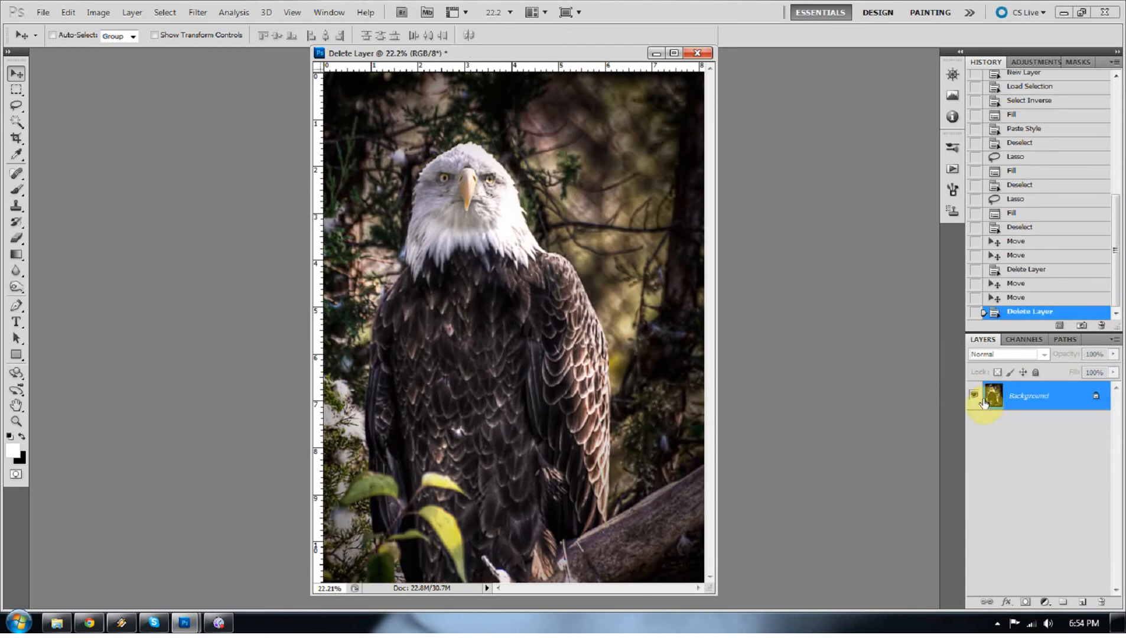
Add a new layer above the background and fill it with 50% Gray, Normal mode, 100% opacity
click(14, 287)
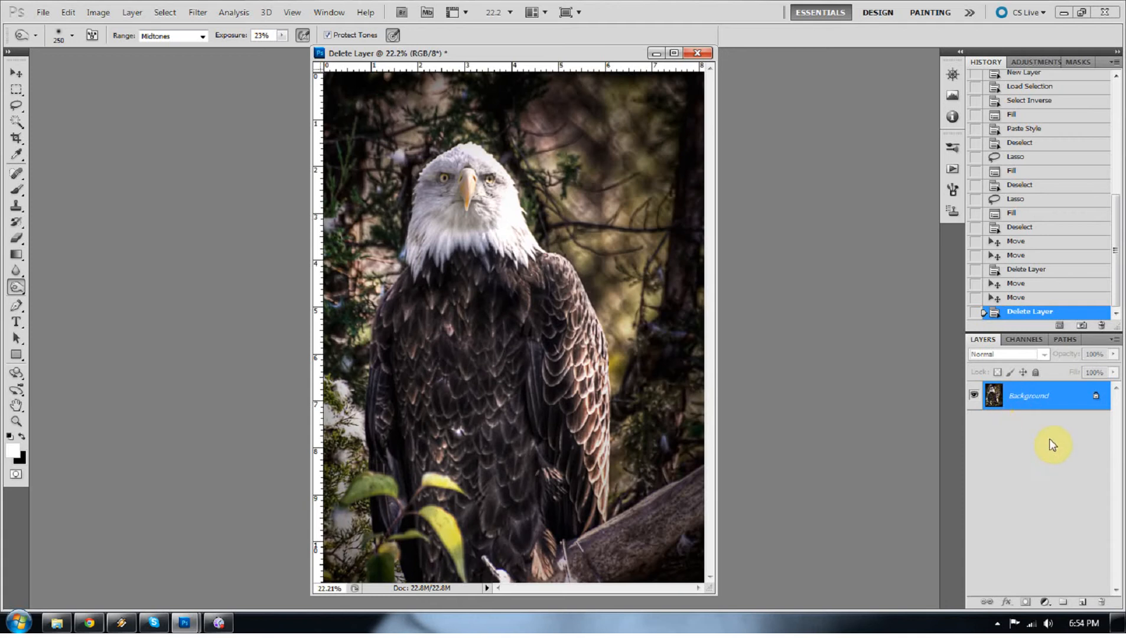
click(1081, 602)
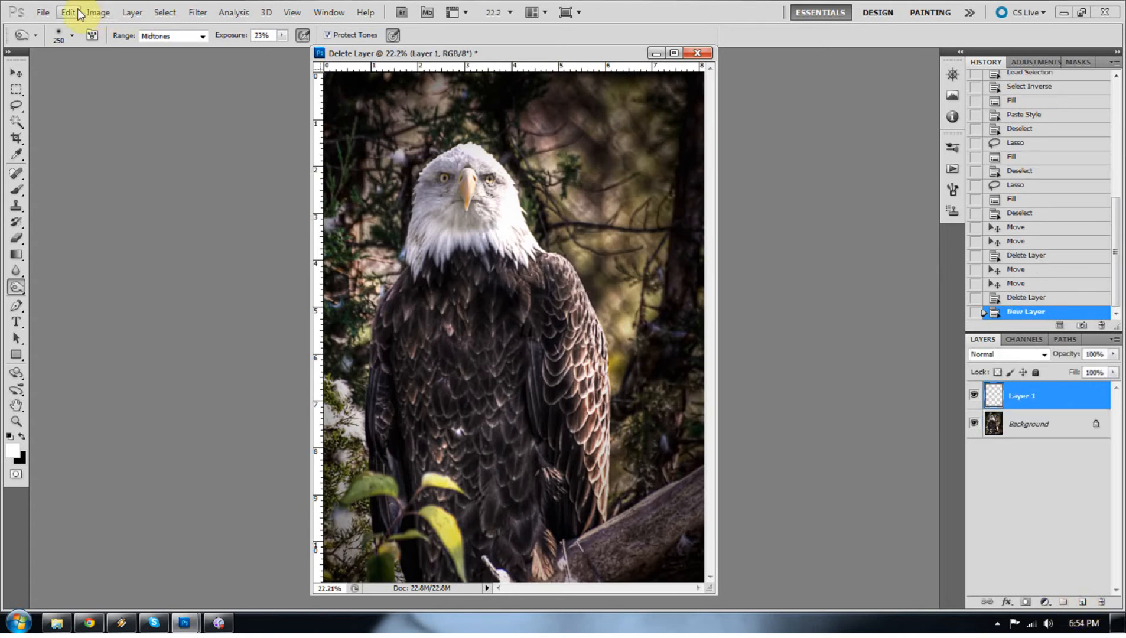
key(shift+F5)
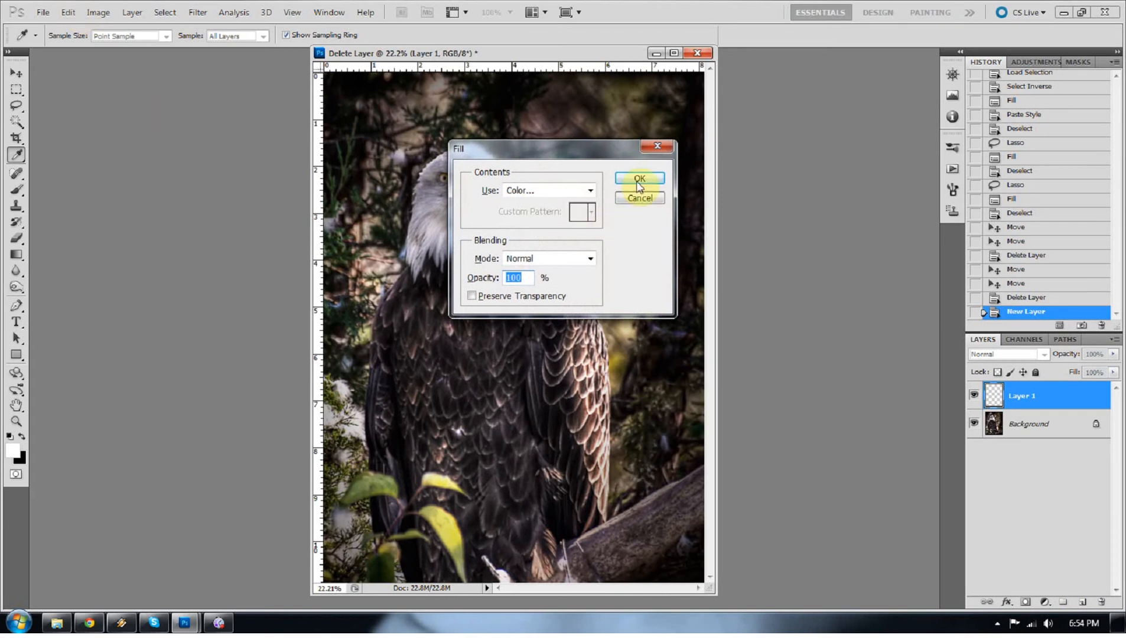
click(567, 189)
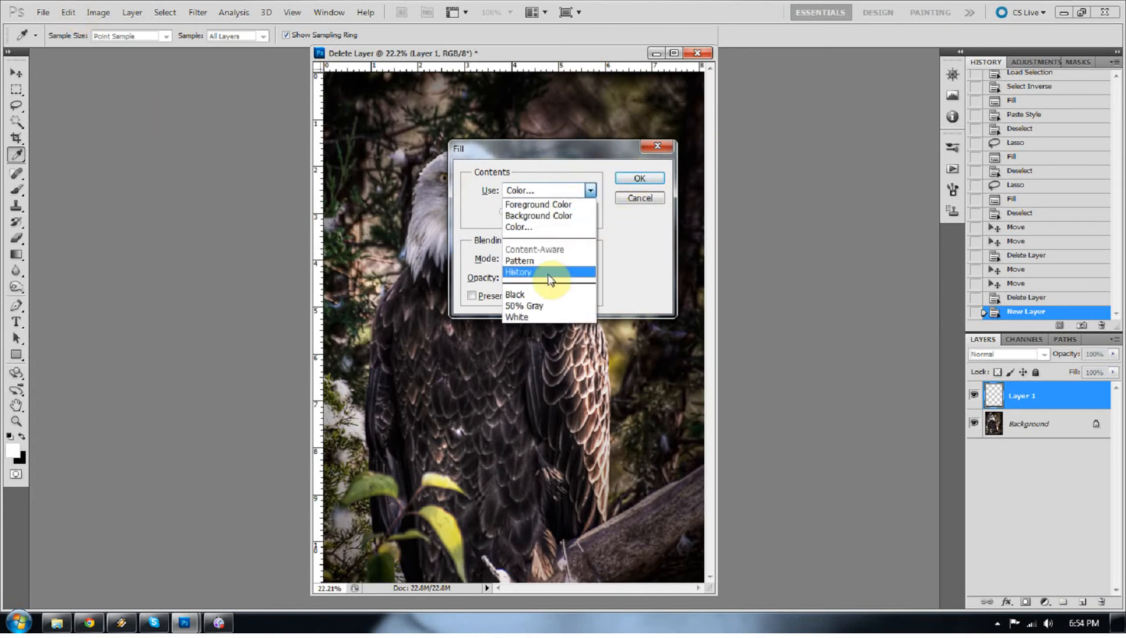
click(553, 306)
click(640, 178)
key(o)
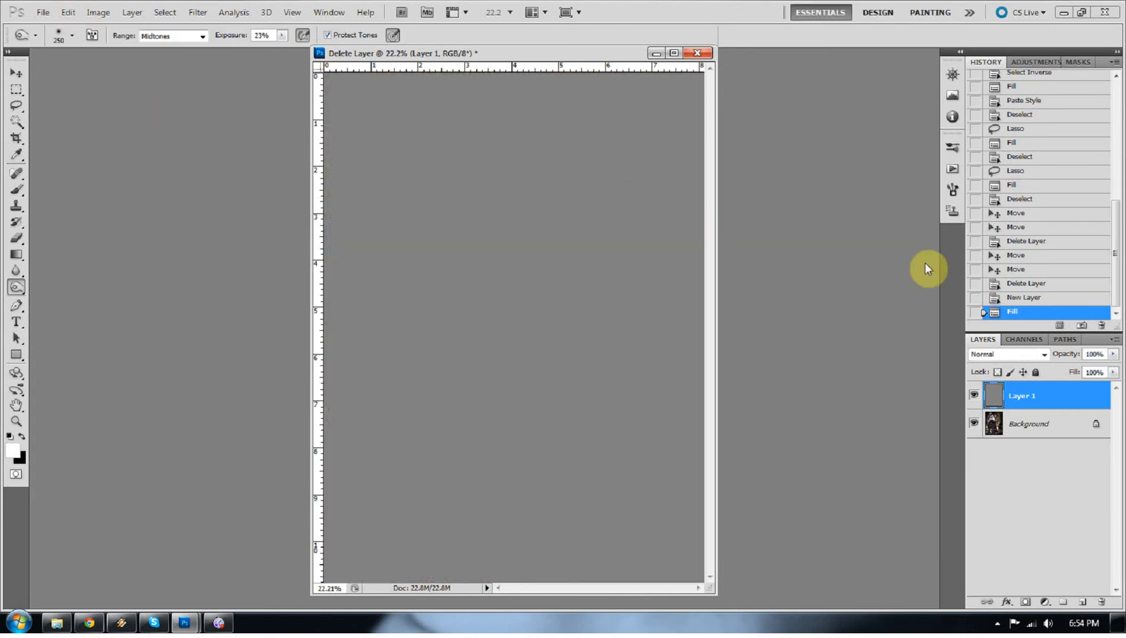
Set the gray layer's blending mode to Overlay
click(1040, 356)
click(984, 183)
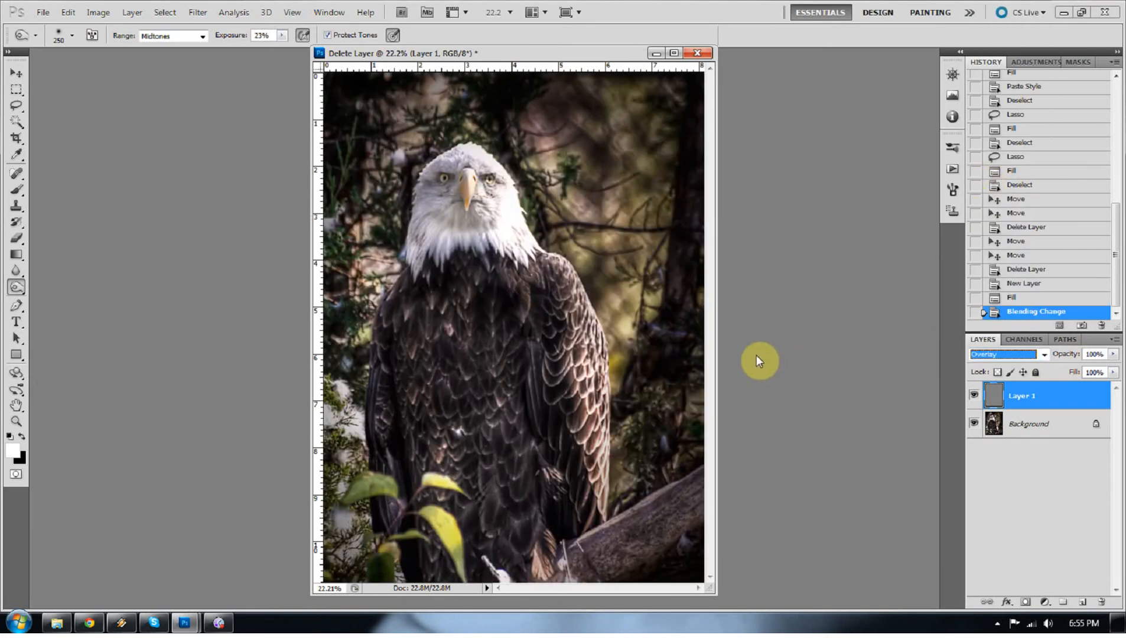
click(974, 396)
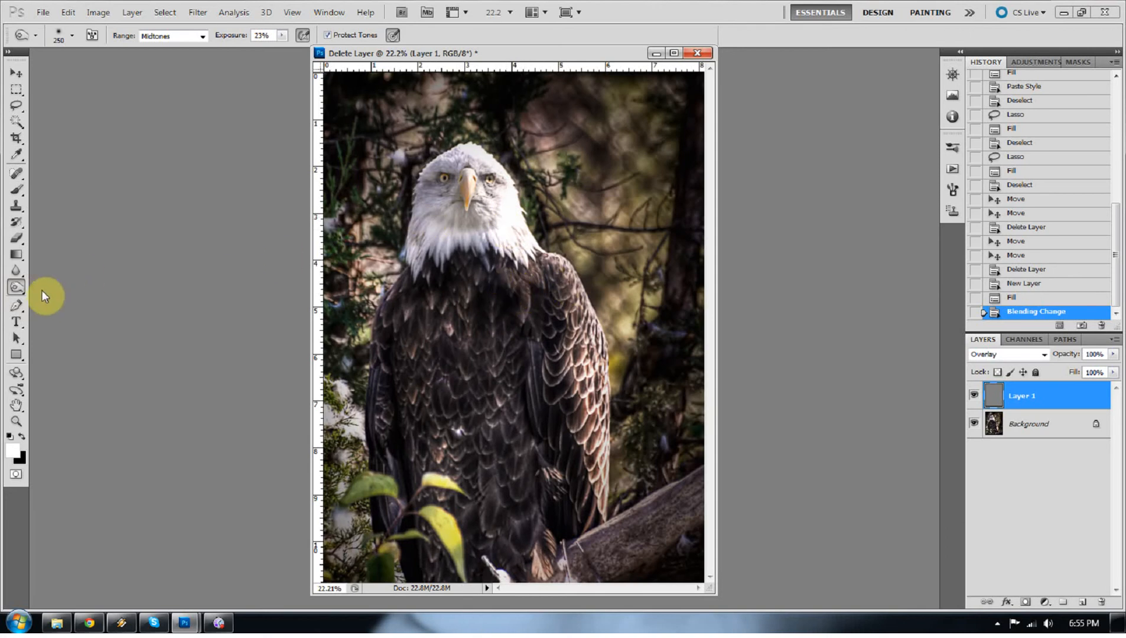
Set up the Dodge tool for Midtones with 26% exposure and tablet pressure controlling the brush size
mouse_move(21, 290)
mouse_down()
mouse_move(65, 303)
mouse_move(65, 286)
mouse_up()
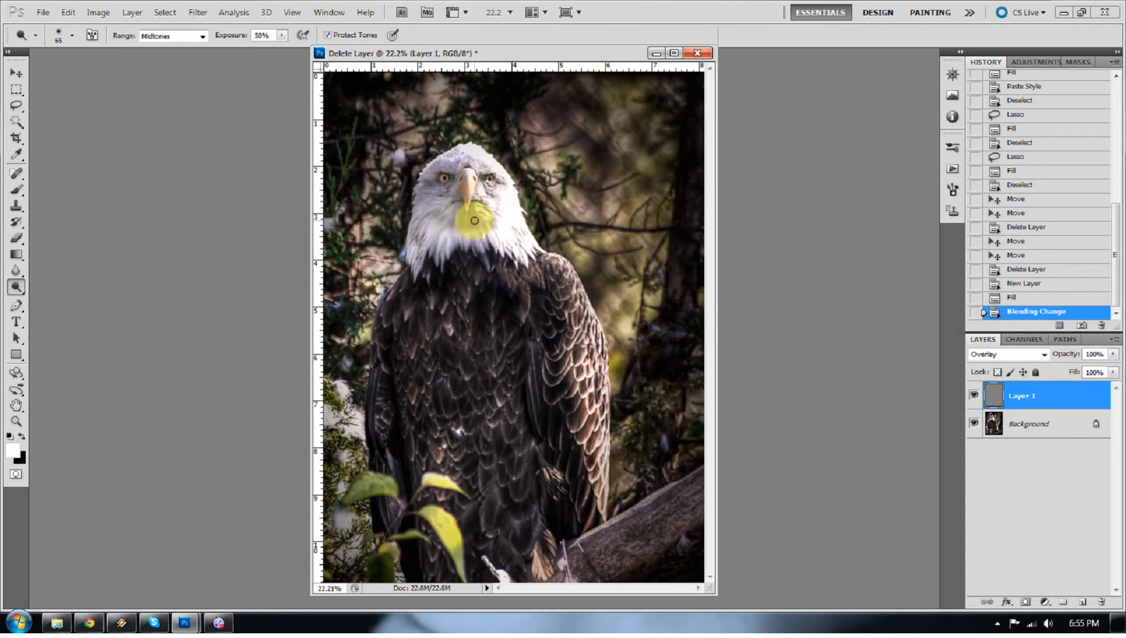
click(283, 36)
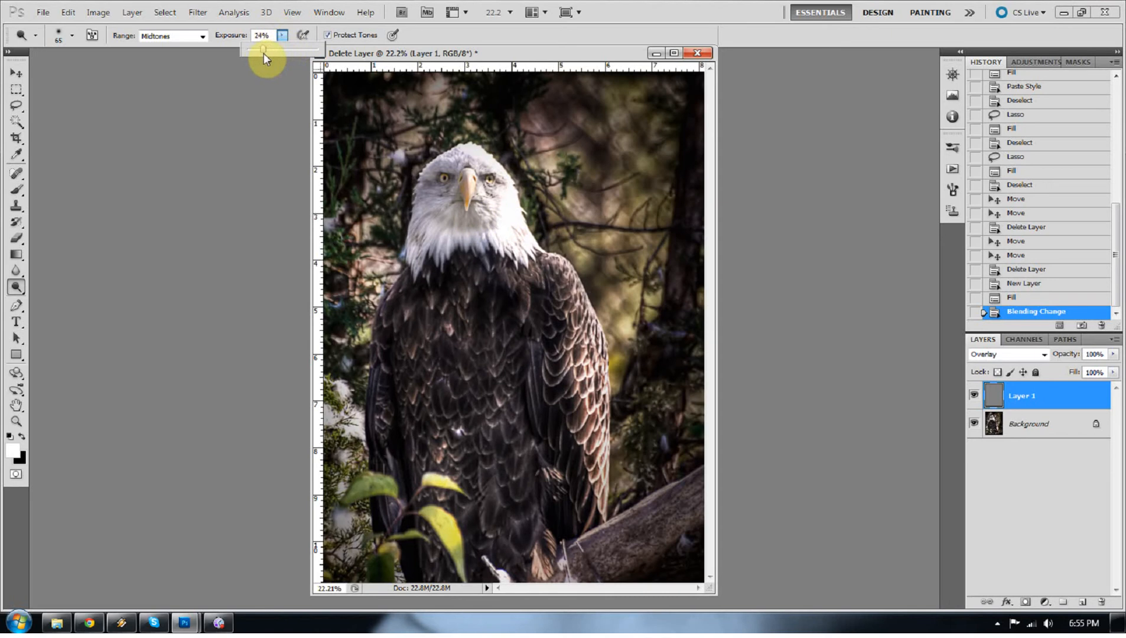
drag(266, 53, 264, 53)
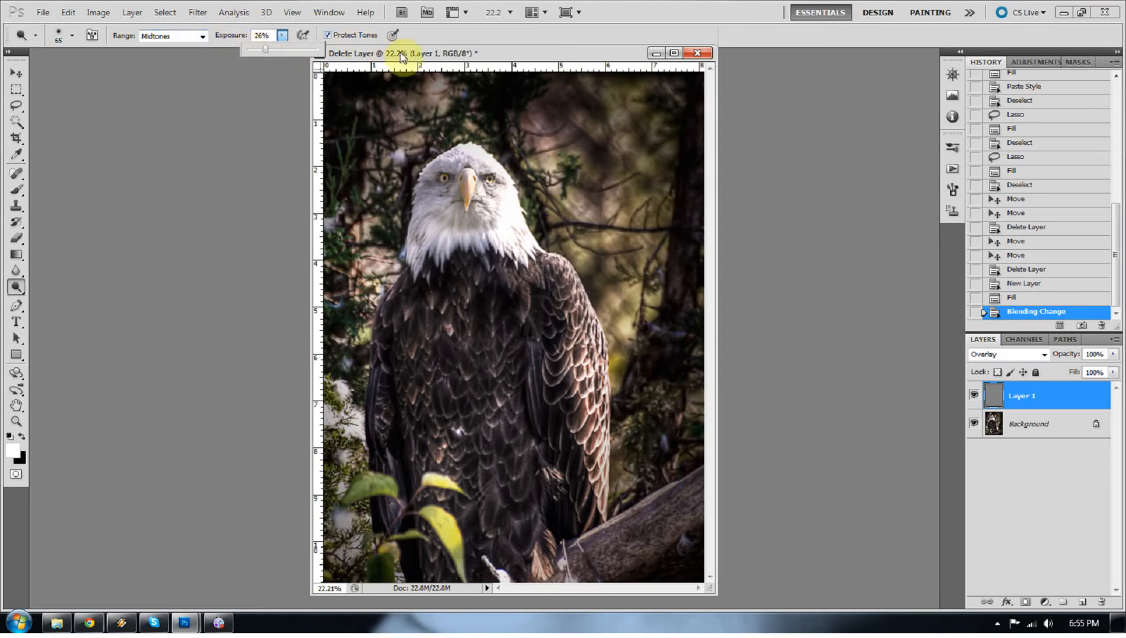
click(392, 36)
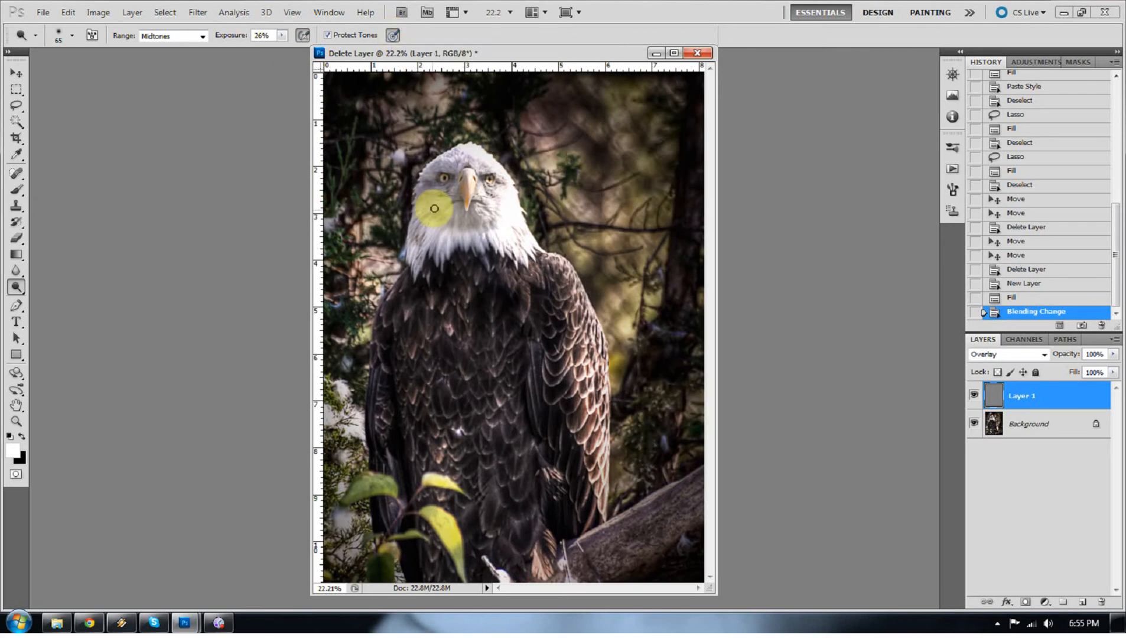
Brighten the eagle's white head and neck feathers on the gray layer using a 400 px Dodge brush
key(bracketright)
key(bracketright)
key(bracketright)
key(bracketright)
key(bracketright)
key(bracketright)
key(bracketright)
key(bracketright)
key(bracketright)
key(bracketright)
key(bracketright)
key(bracketright)
key(bracketright)
key(bracketright)
key(bracketright)
key(bracketright)
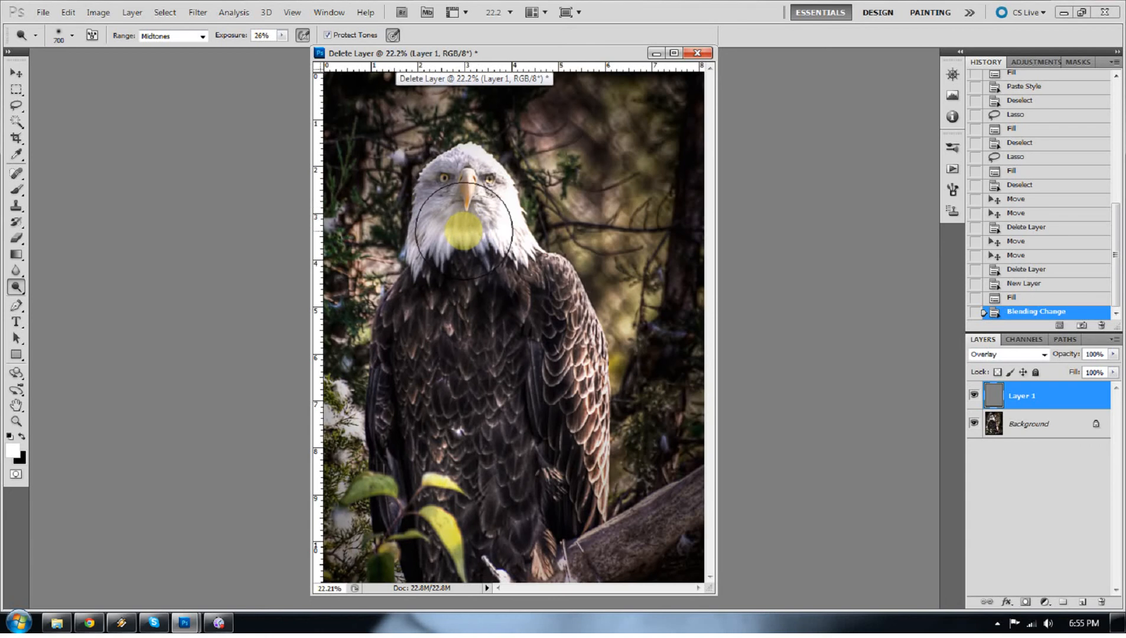
key(bracketleft)
key(bracketleft)
key(bracketleft)
key(bracketleft)
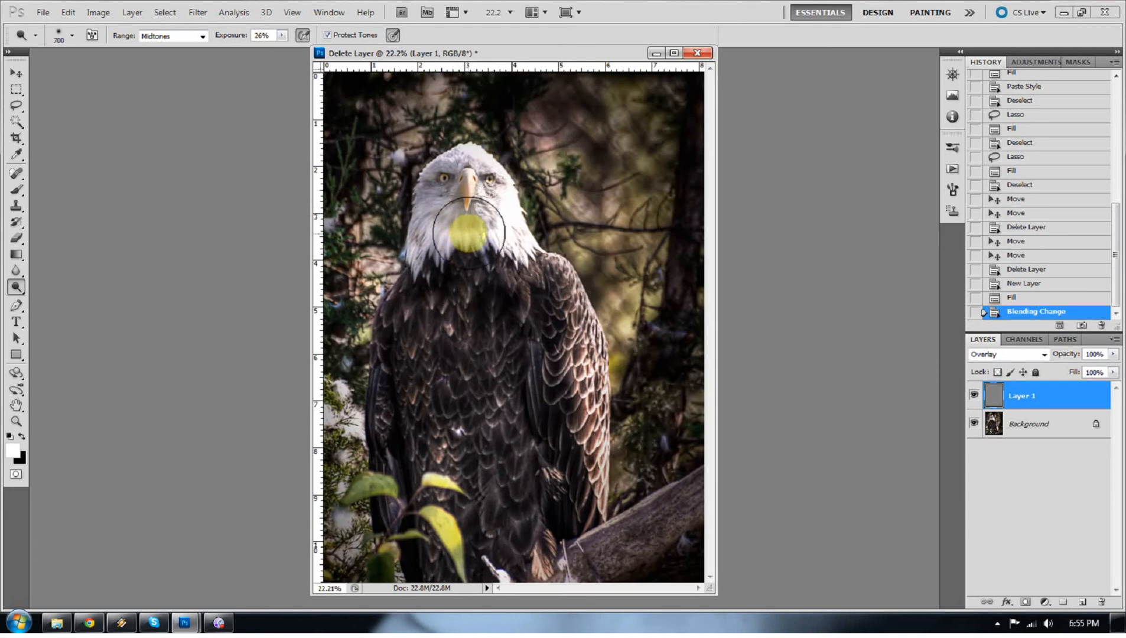
key(bracketleft)
key(bracketleft)
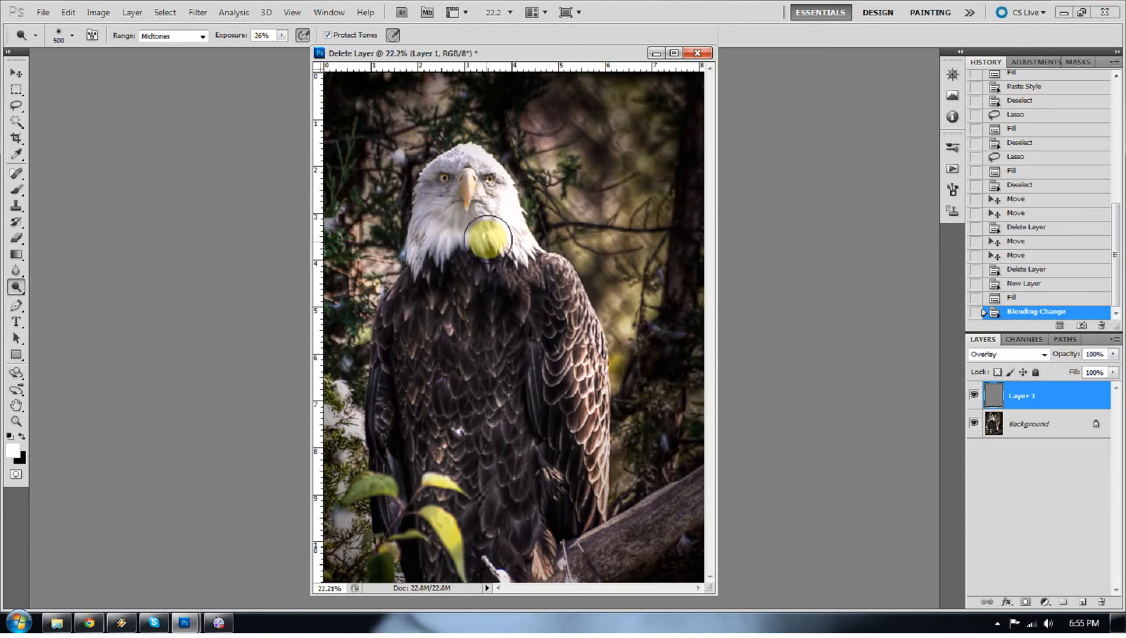
mouse_move(485, 181)
mouse_down()
mouse_move(460, 186)
mouse_move(471, 205)
mouse_move(450, 205)
mouse_move(426, 245)
mouse_move(430, 236)
mouse_up()
mouse_move(445, 199)
mouse_down()
mouse_move(462, 165)
mouse_move(491, 176)
mouse_move(505, 209)
mouse_move(555, 211)
mouse_up()
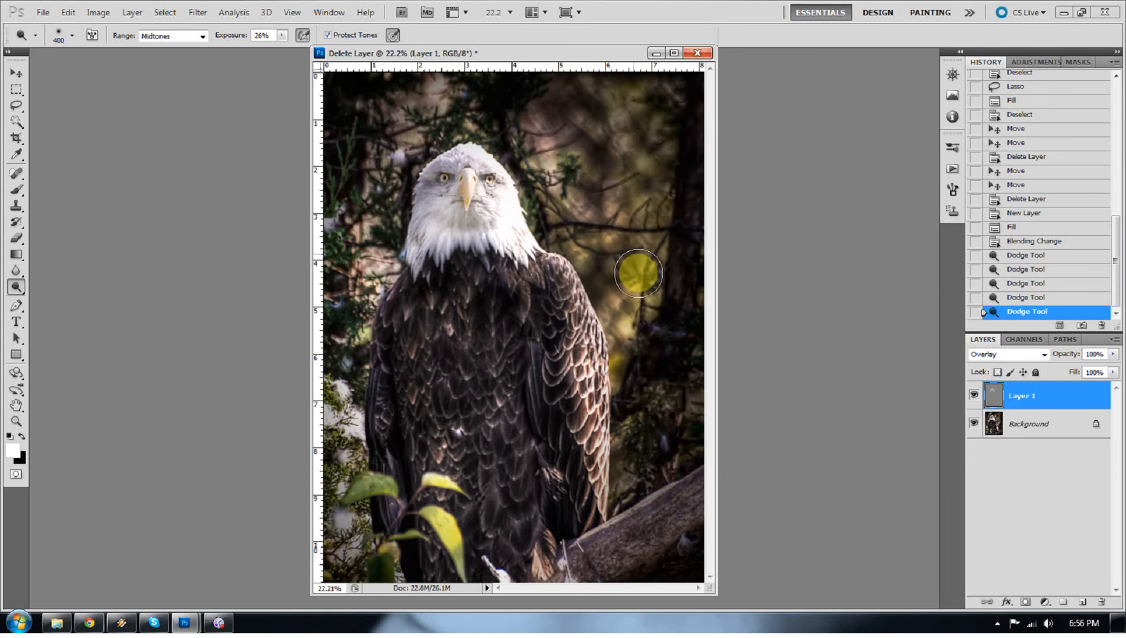
Darken the foliage background on both sides of the eagle with Burn strokes on the gray layer
drag(651, 278, 631, 221)
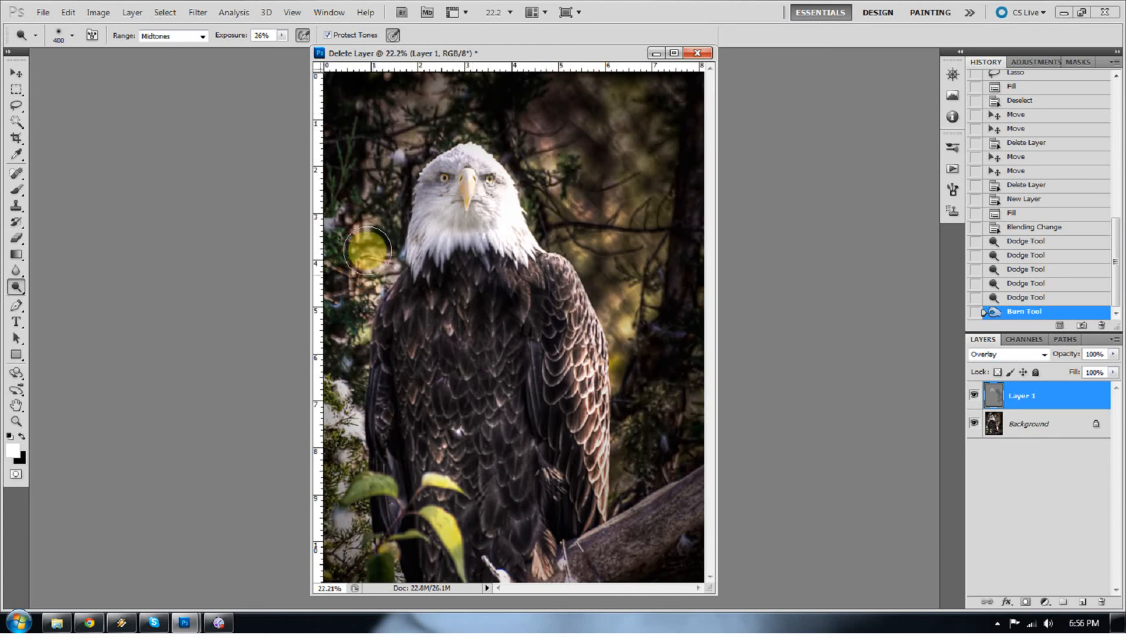
mouse_move(368, 251)
mouse_down()
mouse_move(357, 245)
mouse_move(370, 262)
mouse_move(359, 255)
mouse_up()
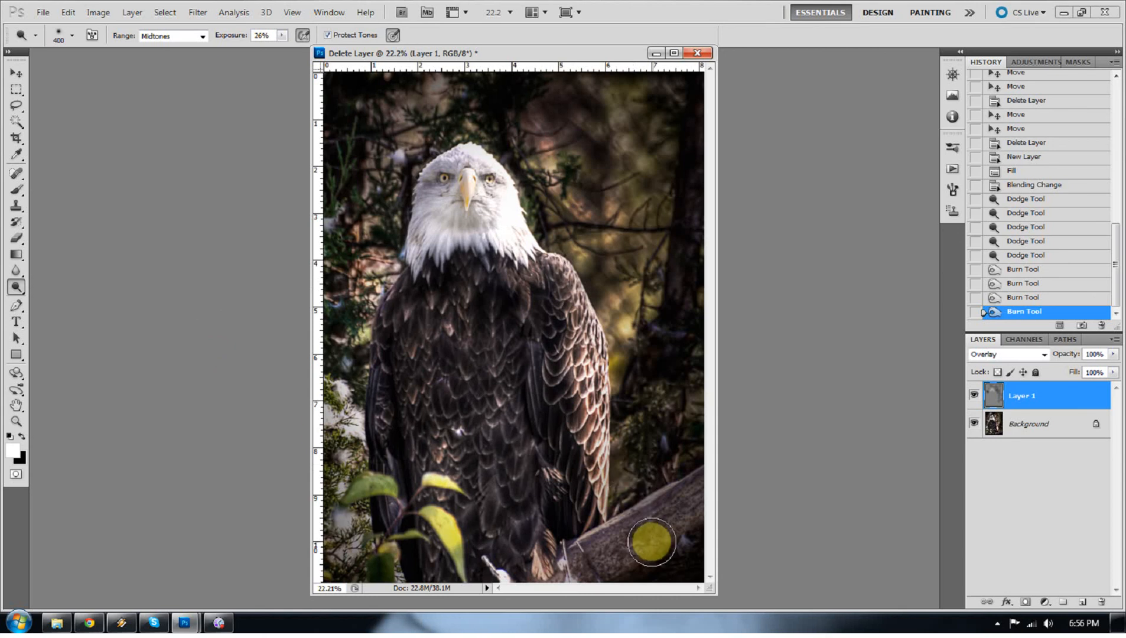
right_click(12, 289)
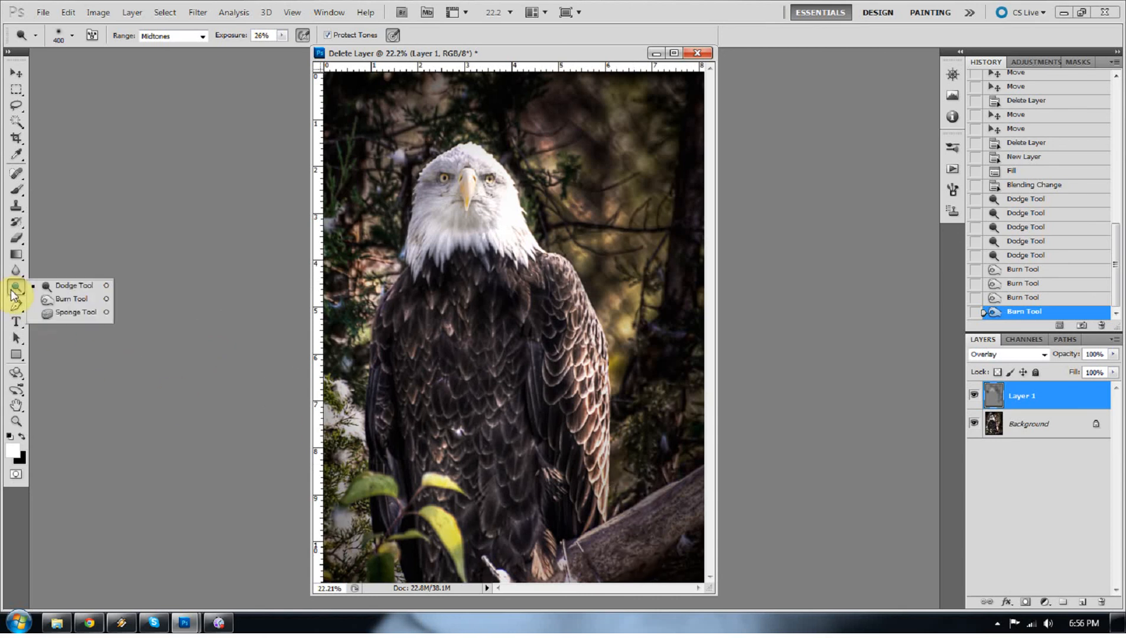
click(144, 240)
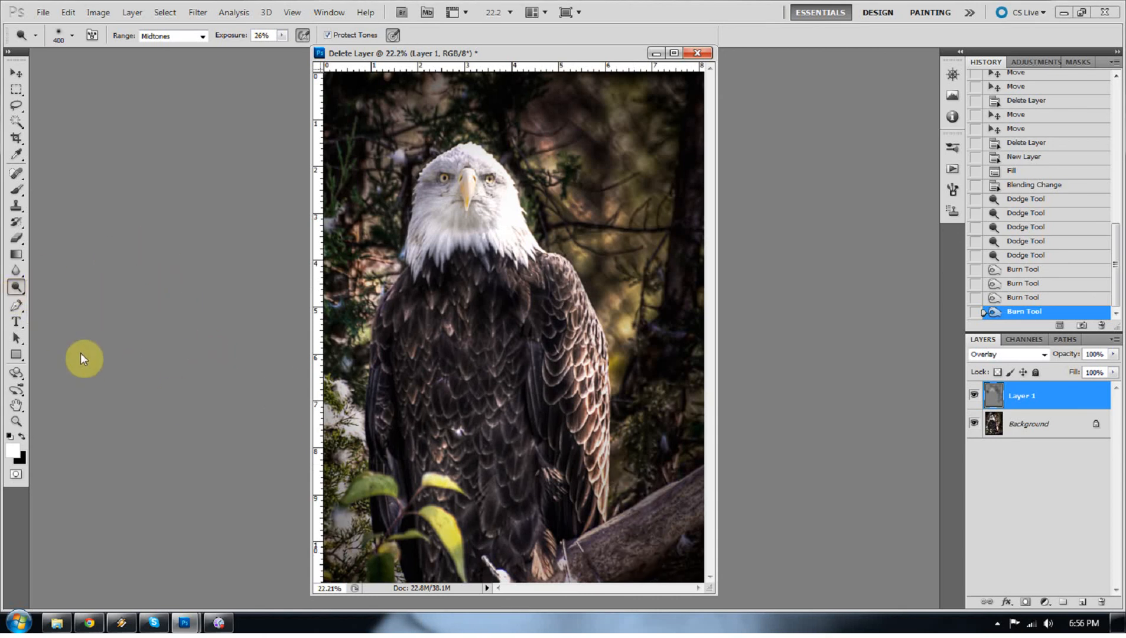
click(71, 285)
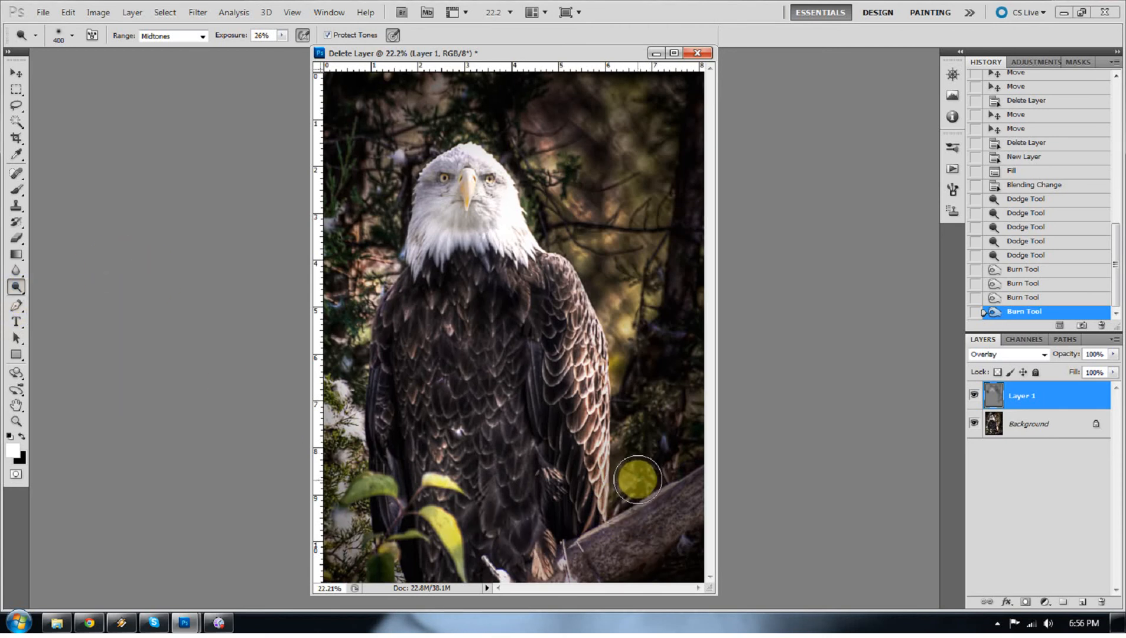
drag(358, 390, 341, 401)
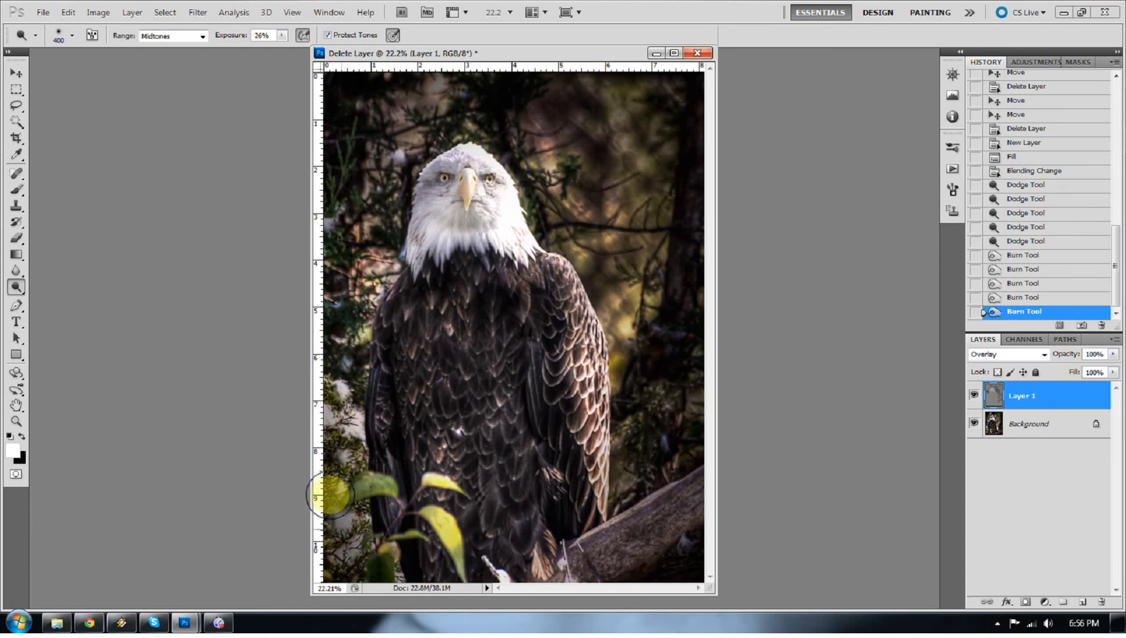
mouse_move(361, 257)
mouse_down()
mouse_move(349, 231)
mouse_move(363, 183)
mouse_move(393, 156)
mouse_up()
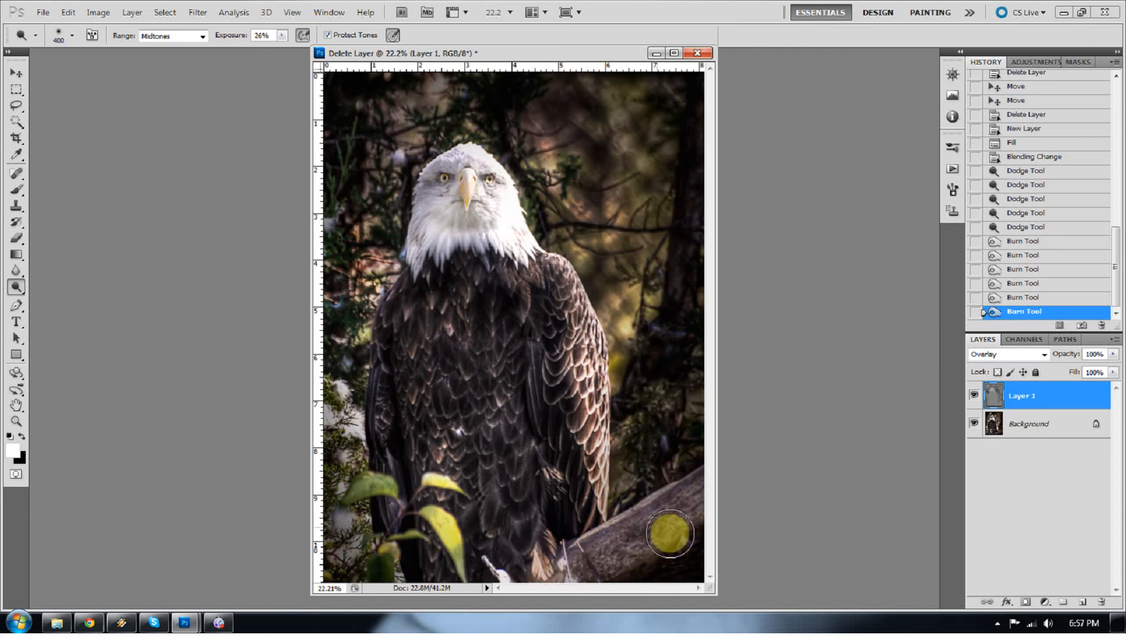
Brighten the branch and the eagle's wing and body with Dodge strokes on the gray layer
mouse_move(566, 559)
mouse_down()
mouse_move(525, 553)
mouse_move(518, 514)
mouse_move(495, 517)
mouse_move(573, 515)
mouse_move(544, 461)
mouse_move(488, 435)
mouse_move(532, 429)
mouse_move(596, 383)
mouse_move(574, 288)
mouse_move(535, 268)
mouse_up()
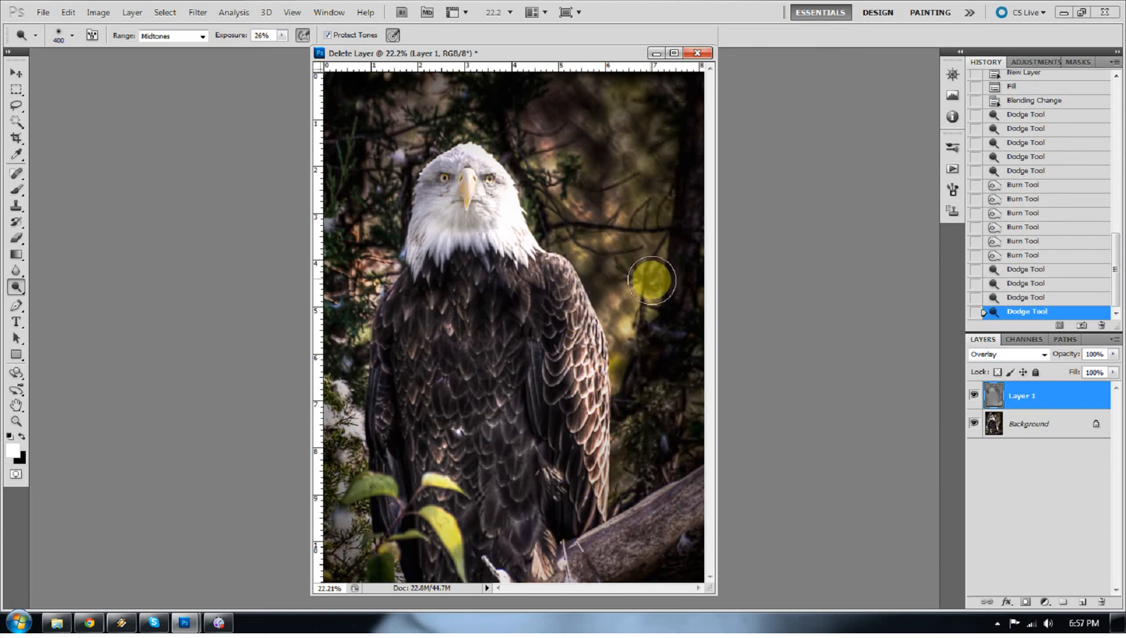
Toggle the gray Overlay layer off and on to compare the photo before and after dodging and burning
click(974, 397)
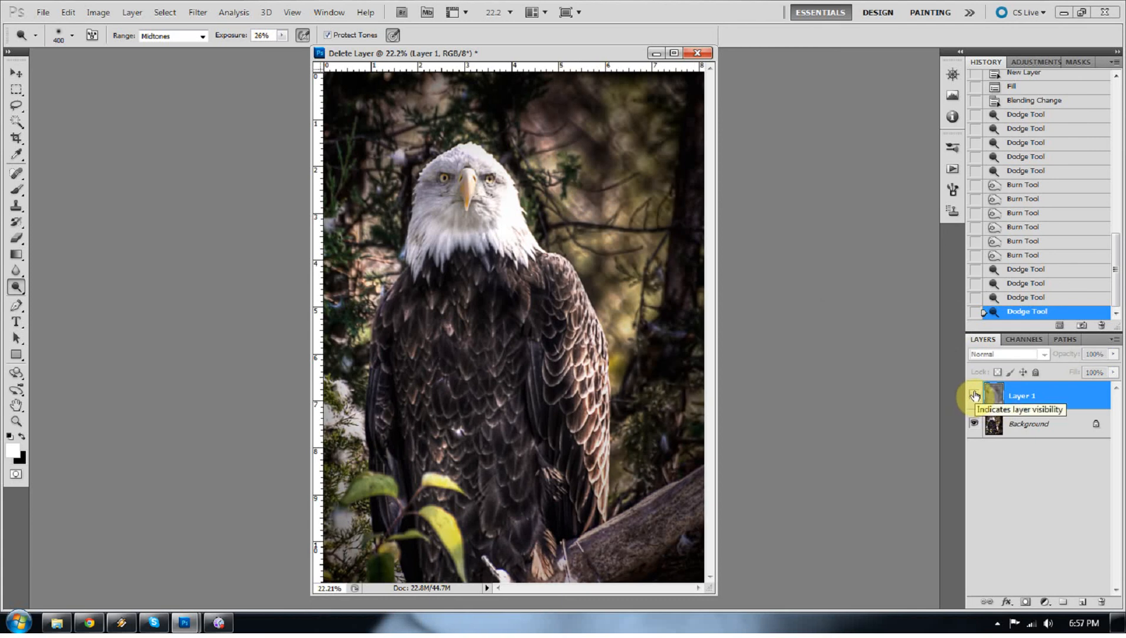
click(974, 396)
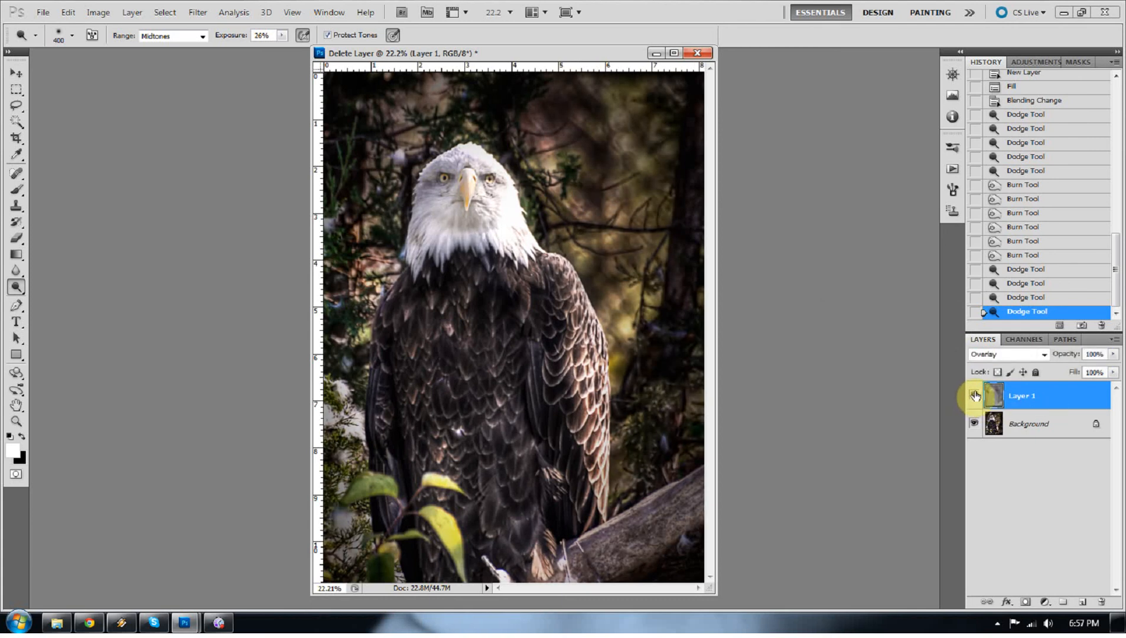
click(974, 396)
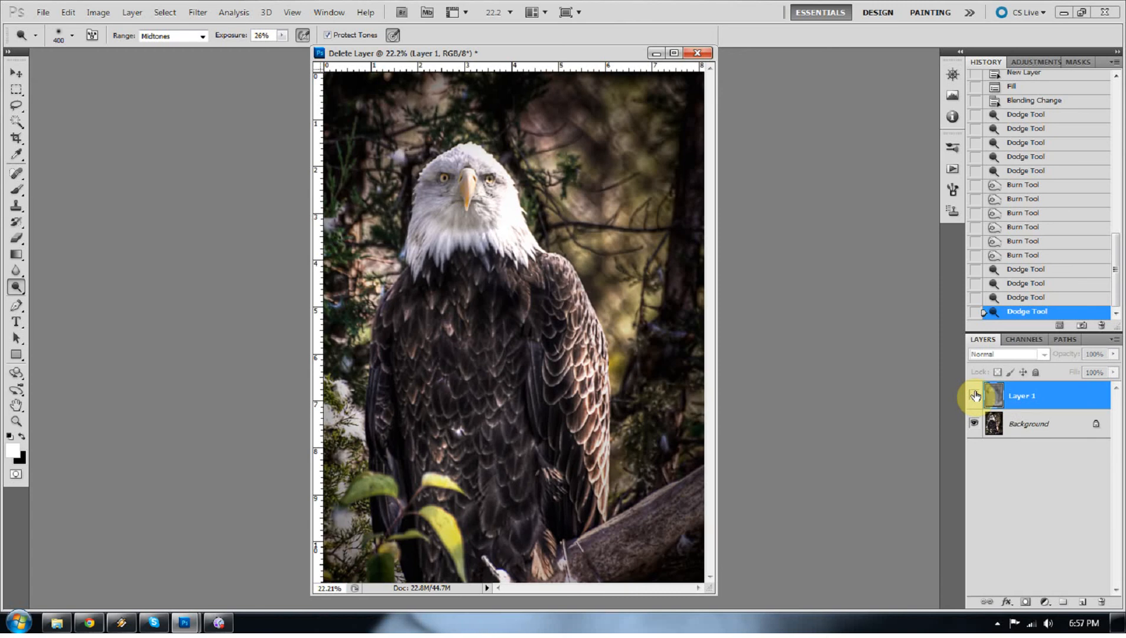
click(973, 396)
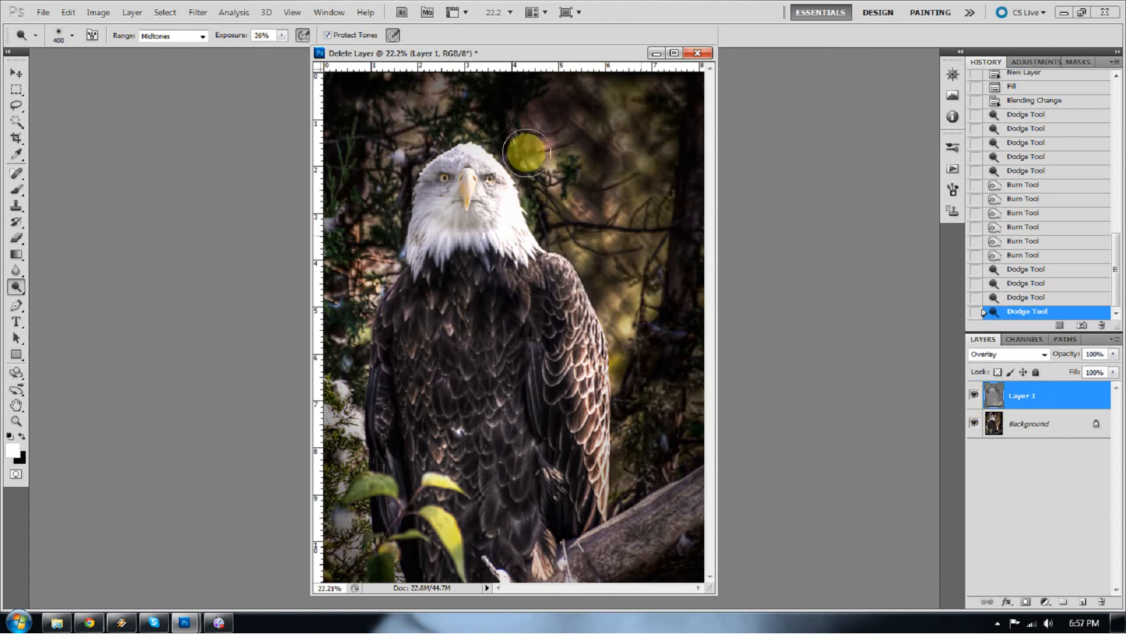
Darken the eagle's eyes and beak on the gray layer with fine strokes of a 70 px Burn brush at 23% exposure
click(16, 420)
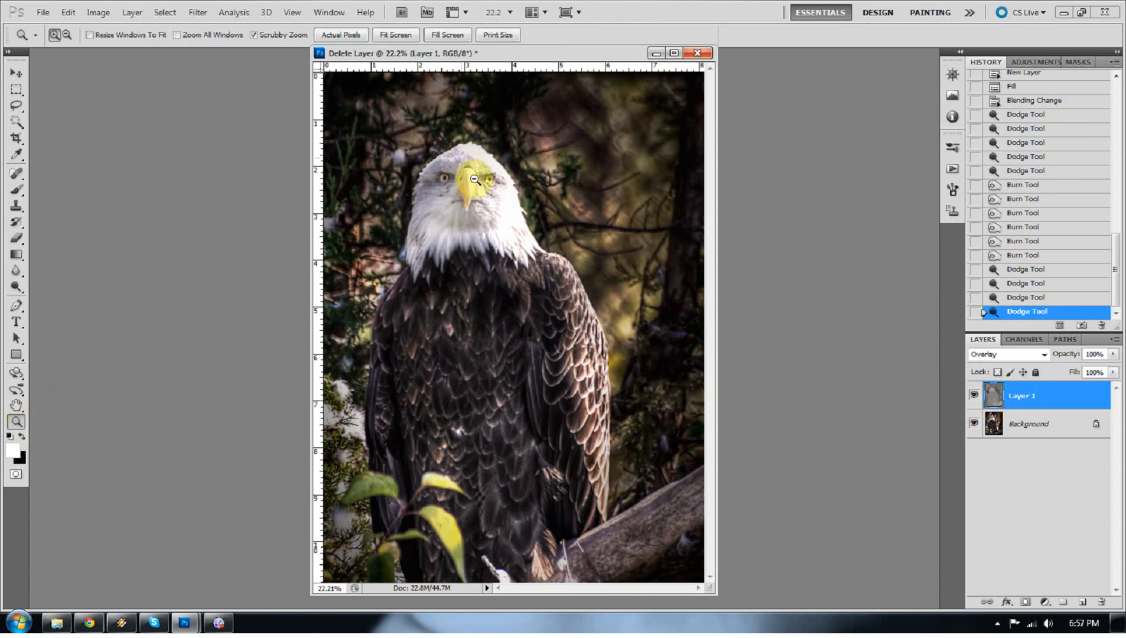
drag(474, 179, 515, 221)
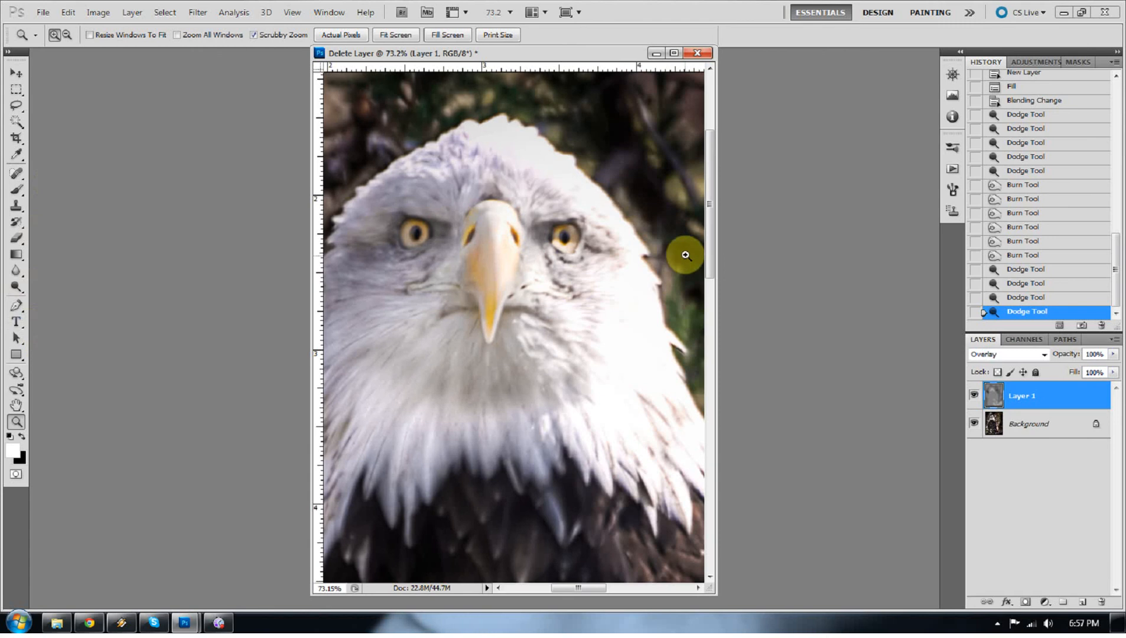
drag(17, 290, 89, 299)
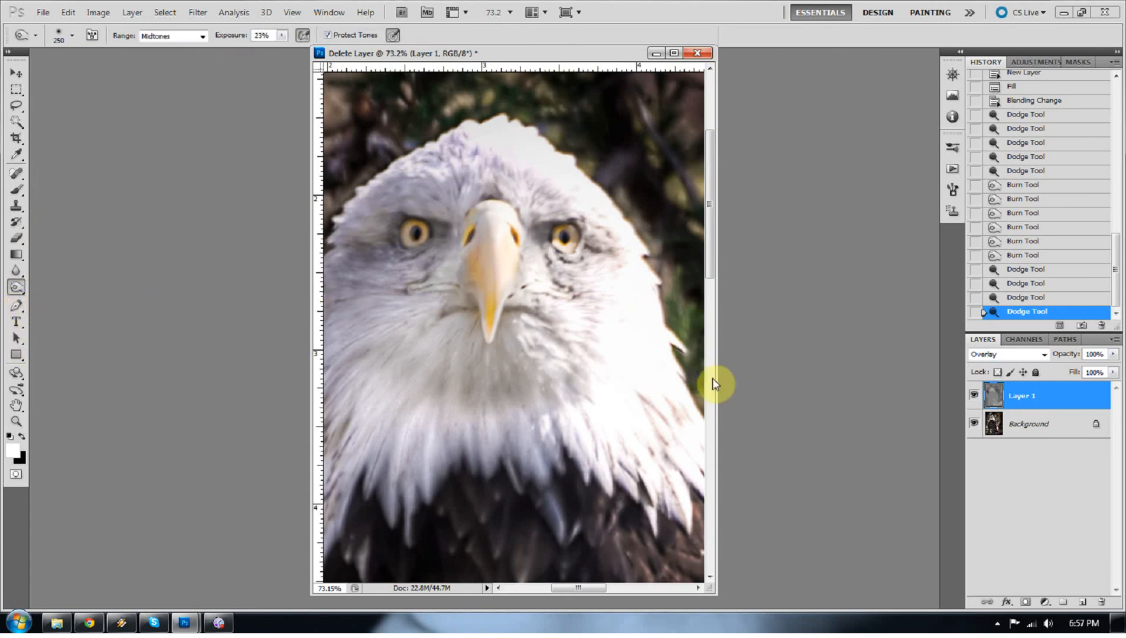
drag(552, 345, 613, 394)
key(bracketleft)
key(bracketleft)
key(bracketleft)
key(bracketleft)
key(bracketleft)
key(bracketleft)
key(bracketleft)
key(bracketleft)
mouse_move(478, 251)
mouse_down()
mouse_move(468, 228)
mouse_move(406, 234)
mouse_up()
drag(567, 238, 563, 234)
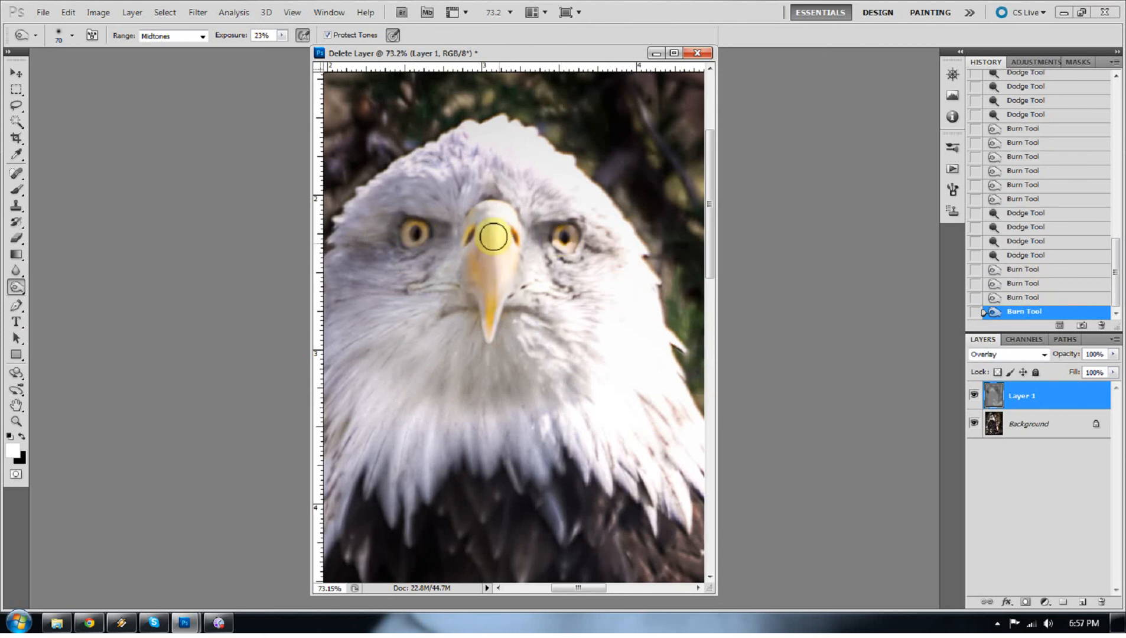
mouse_move(480, 211)
mouse_down()
mouse_move(482, 321)
mouse_move(514, 326)
mouse_up()
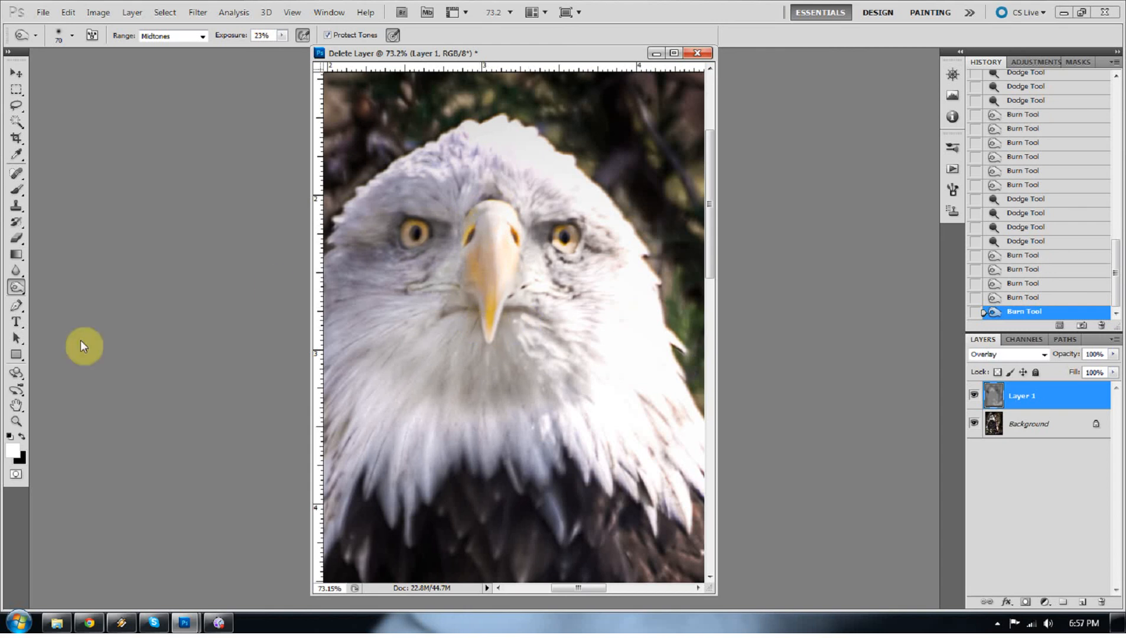
Compare the whole eagle photo with the gray Overlay layer hidden and shown, leaving the layer visible
click(16, 421)
right_click(417, 329)
click(433, 349)
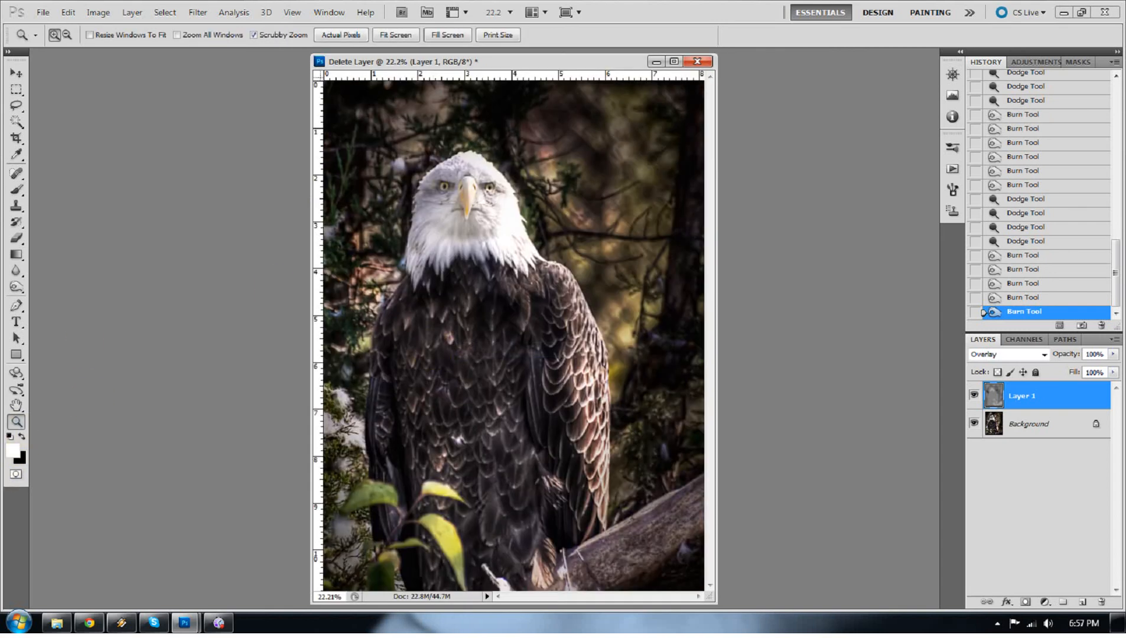
click(976, 399)
click(976, 399)
click(976, 399)
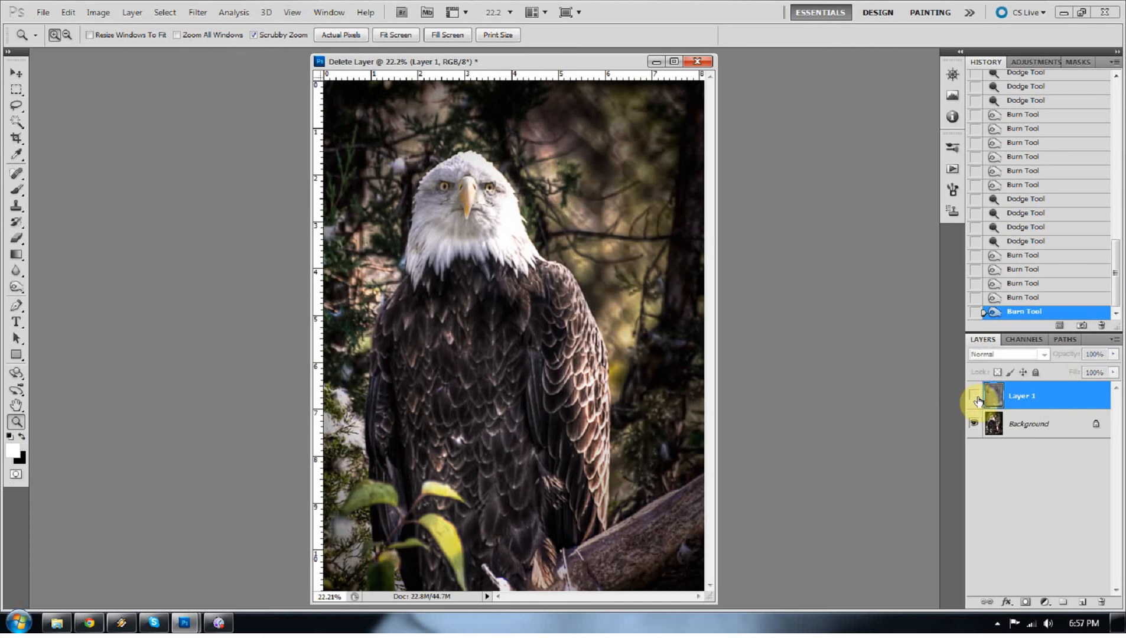
click(975, 399)
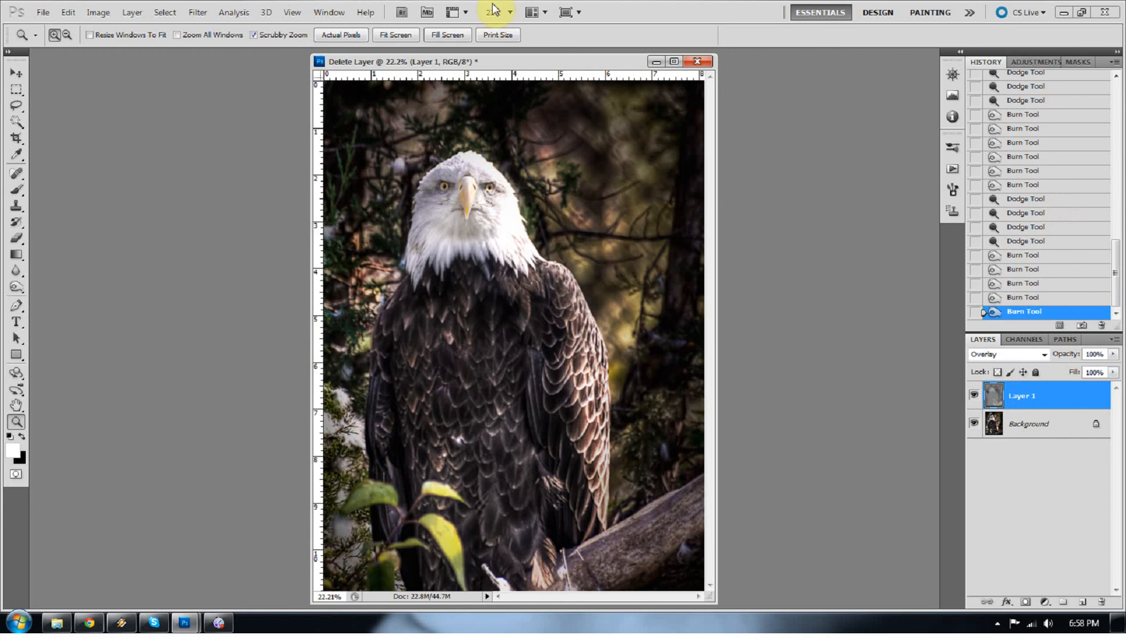
mouse_move(473, 63)
mouse_down()
mouse_move(330, 68)
mouse_move(465, 71)
mouse_up()
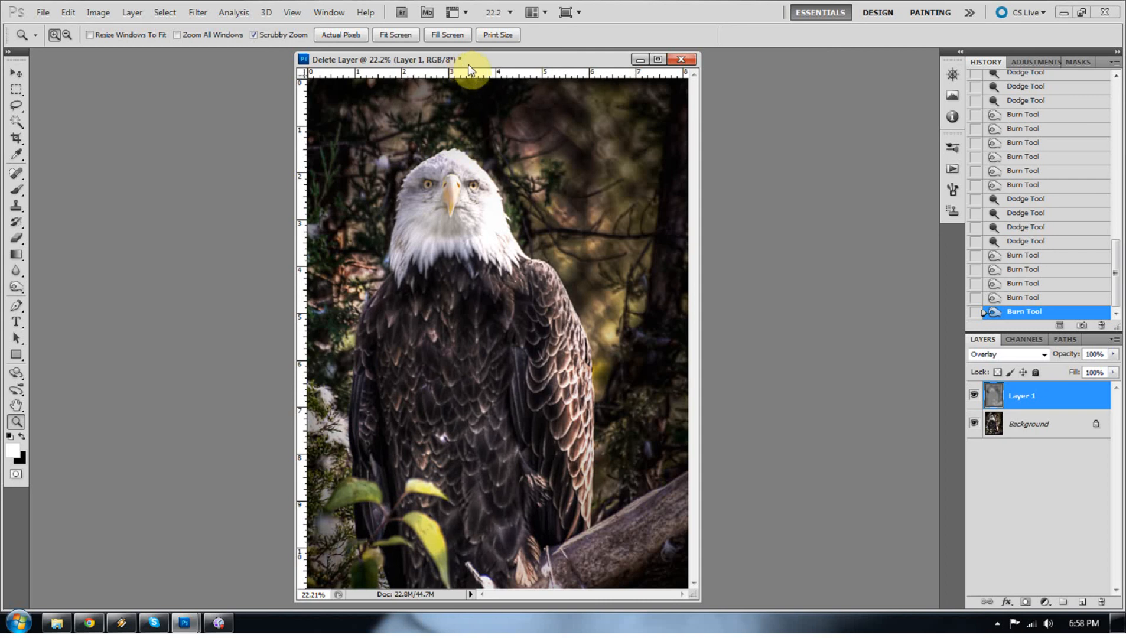
drag(495, 65, 544, 61)
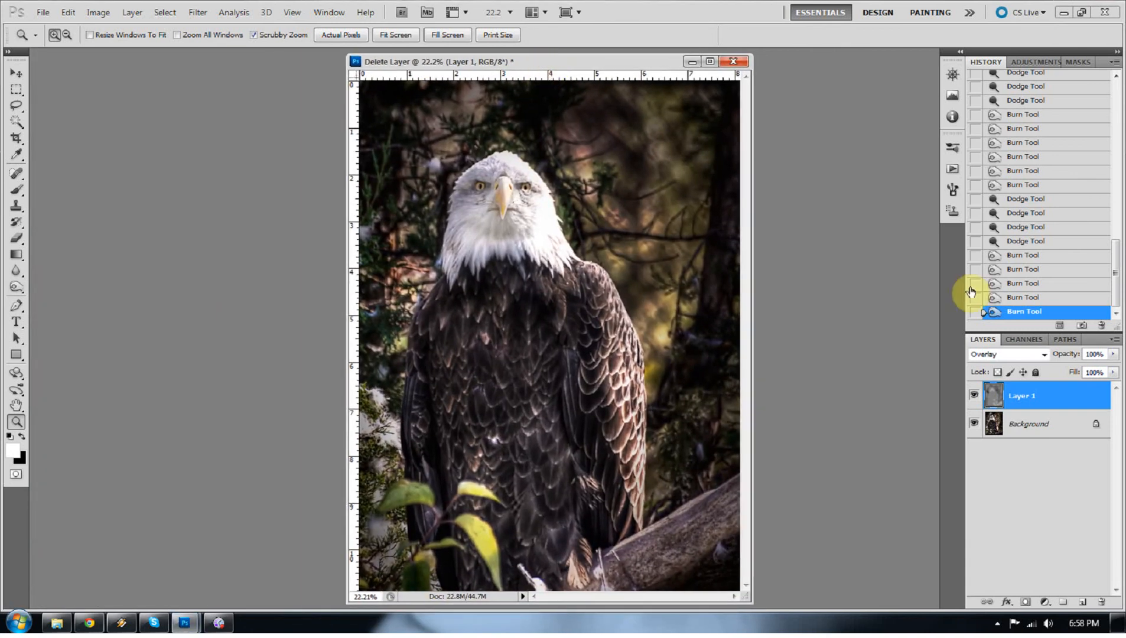